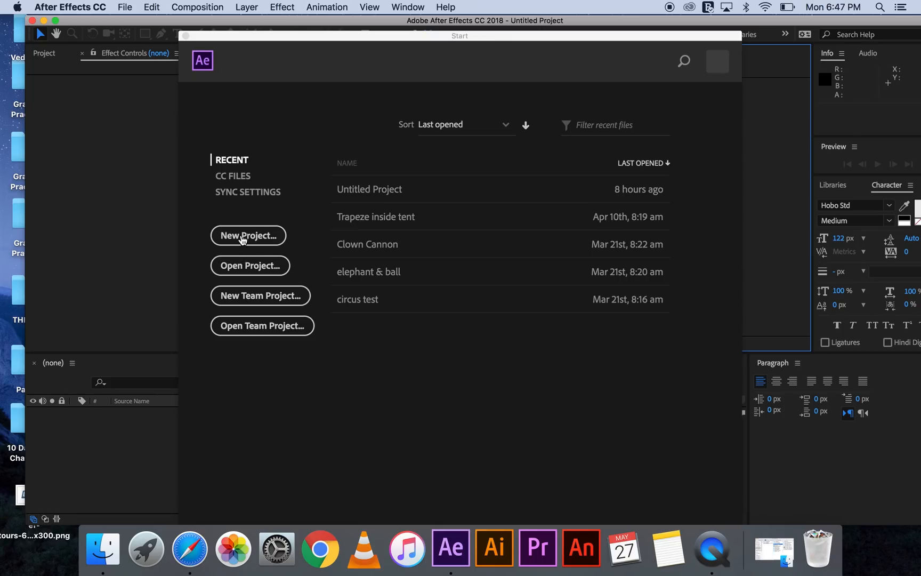
Start a new project and create a composition named TEST with a Medium Blue background
{"action": "left_click", "coordinate": [244, 236]}
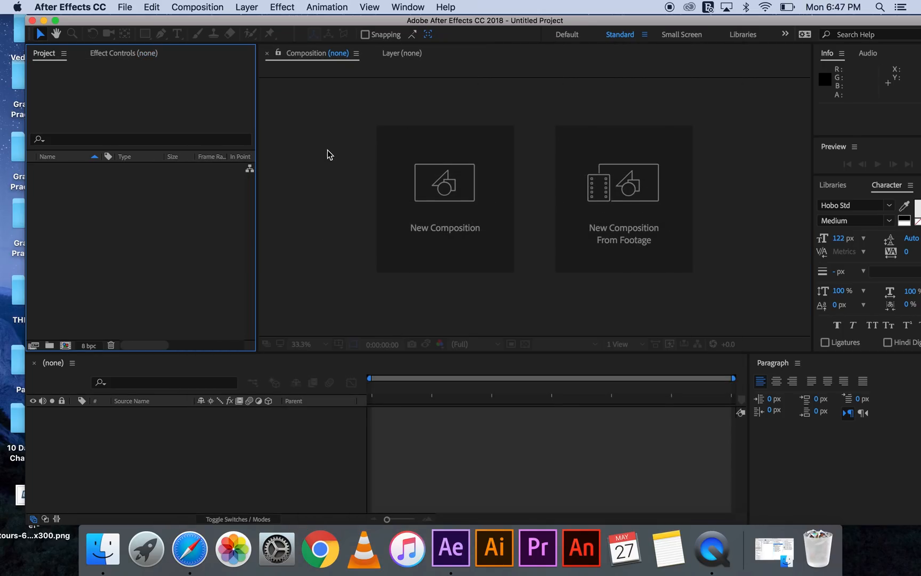
{"action": "double_click", "coordinate": [587, 22]}
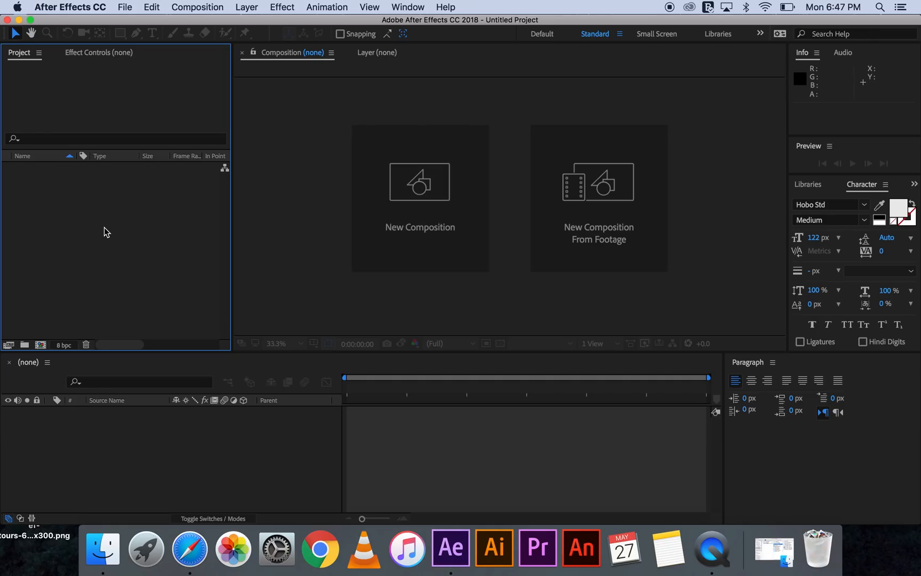
{"action": "left_click", "coordinate": [418, 184]}
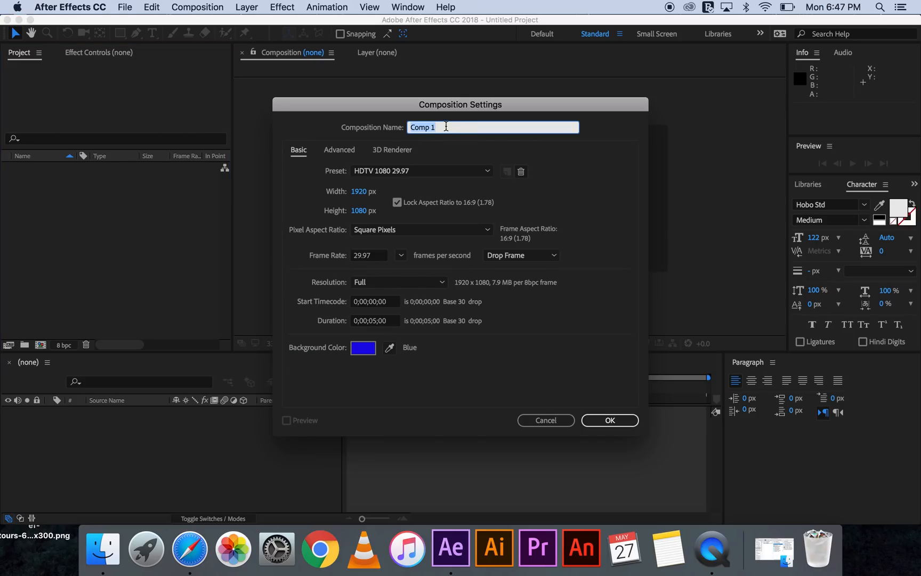
{"action": "type", "text": "TEST"}
{"action": "left_click", "coordinate": [363, 347]}
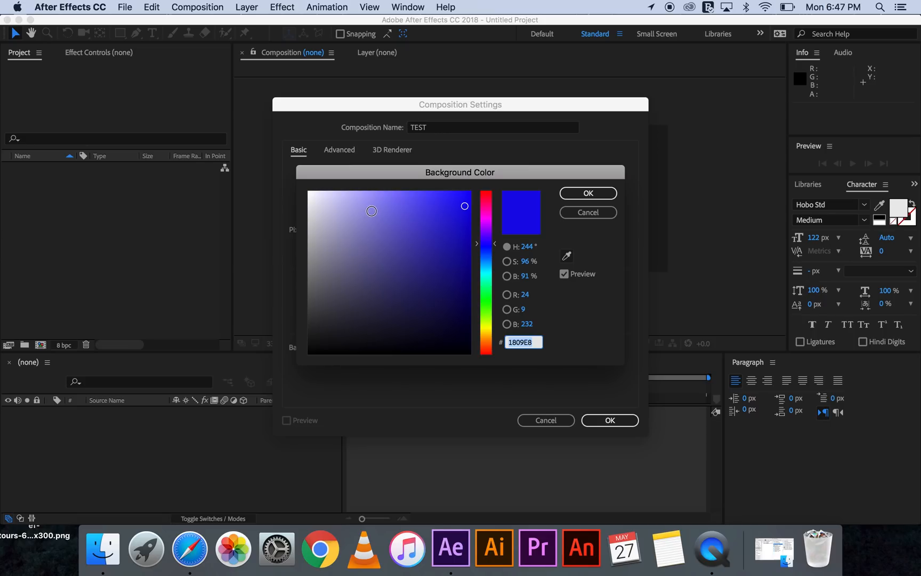
{"action": "left_click", "coordinate": [379, 213]}
{"action": "left_click", "coordinate": [578, 196]}
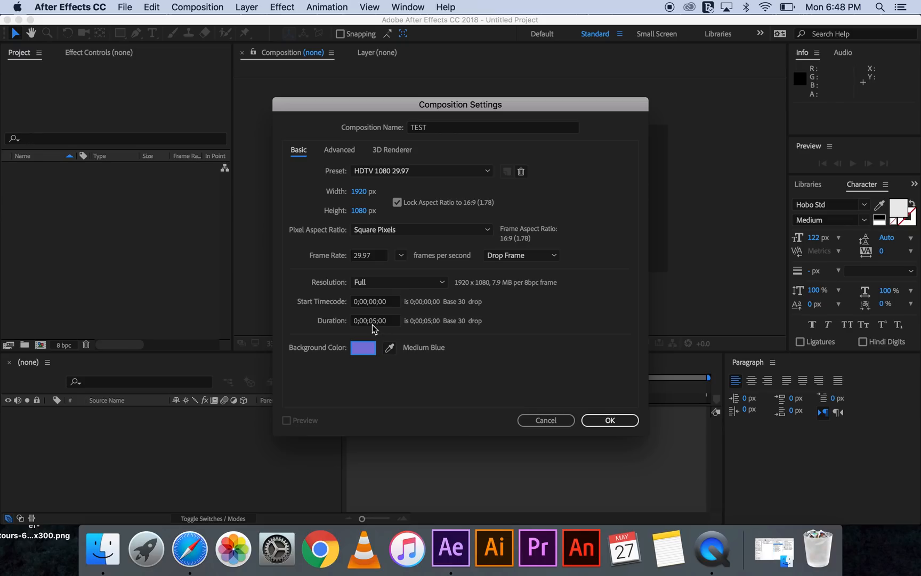
{"action": "left_click", "coordinate": [601, 419]}
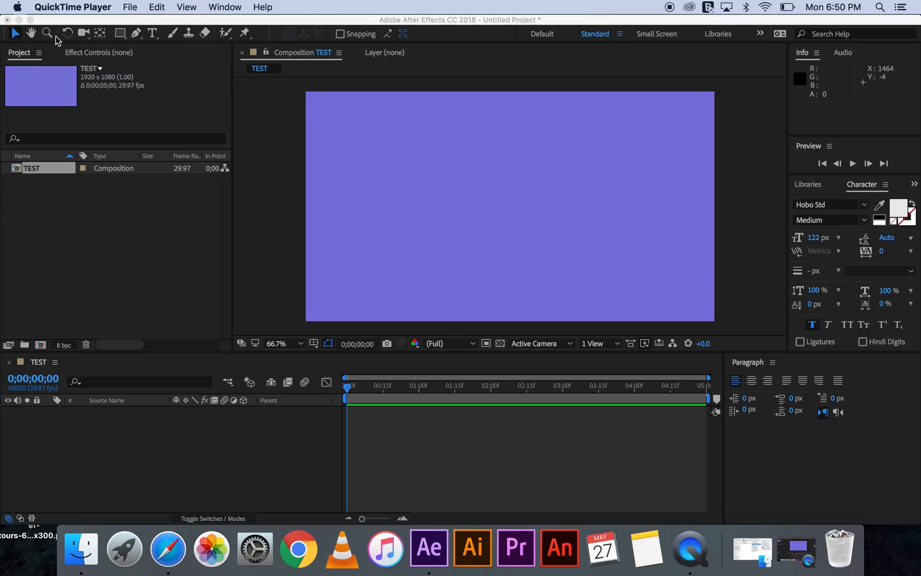
Choose the Kailasa font and add a horizontal text layer reading BCSS PRODUCTIONS in the composition's upper half
{"action": "left_click", "coordinate": [153, 37]}
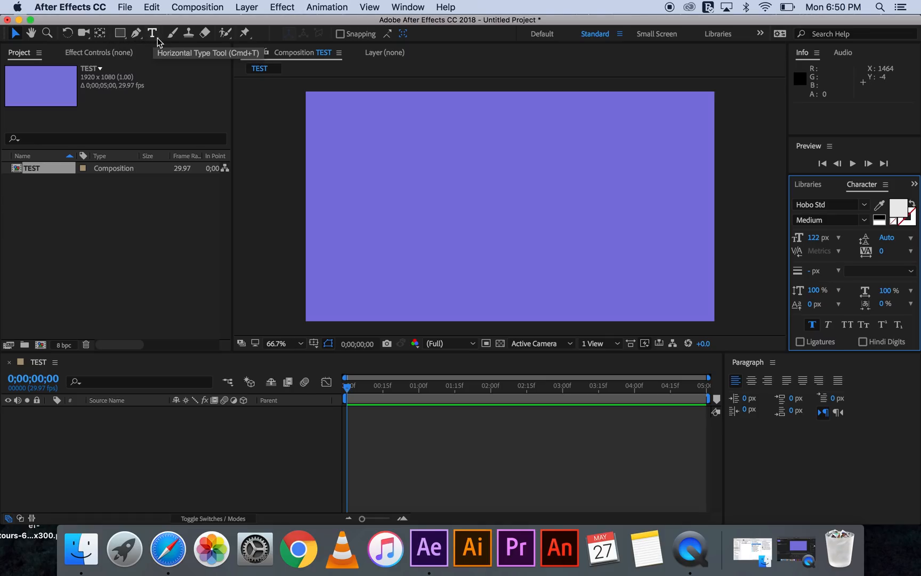
{"action": "left_click", "coordinate": [154, 34]}
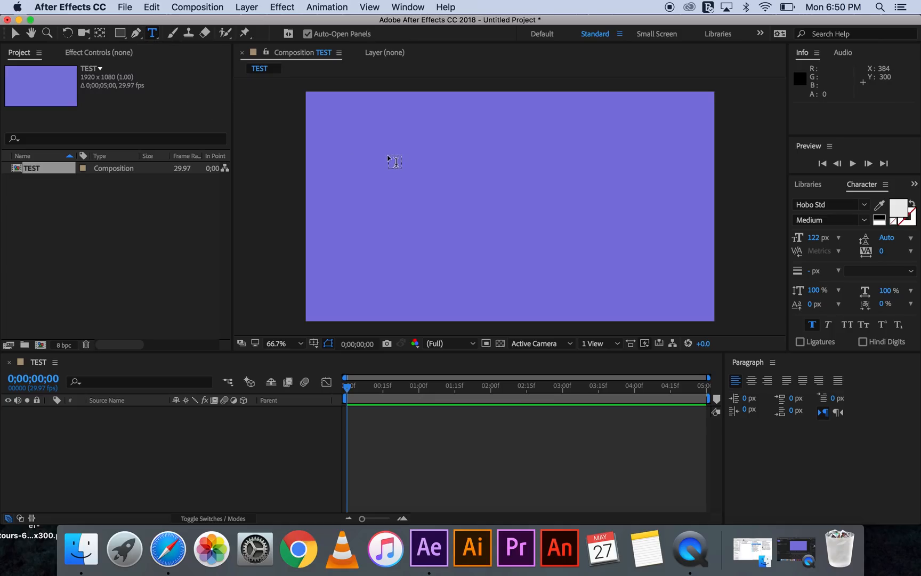
{"action": "left_click", "coordinate": [386, 160]}
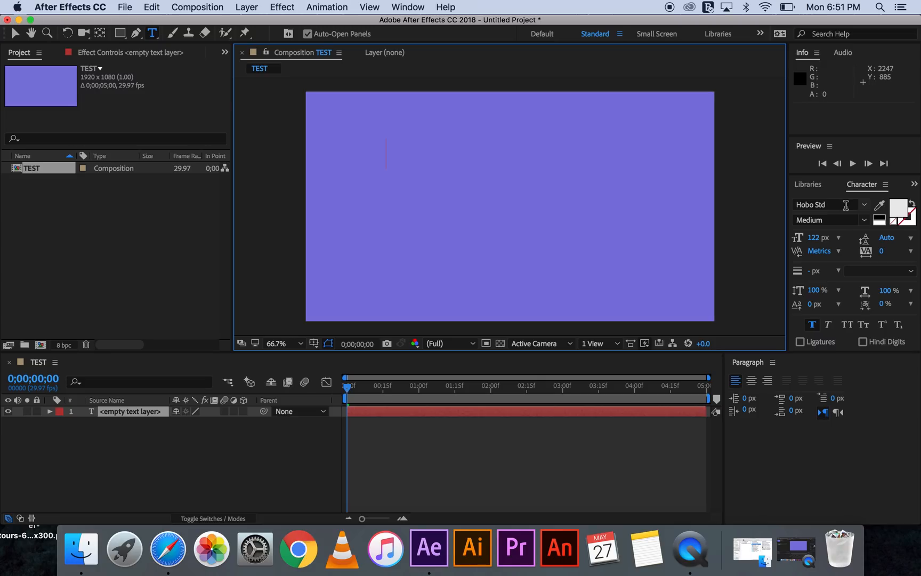
{"action": "left_click", "coordinate": [863, 205]}
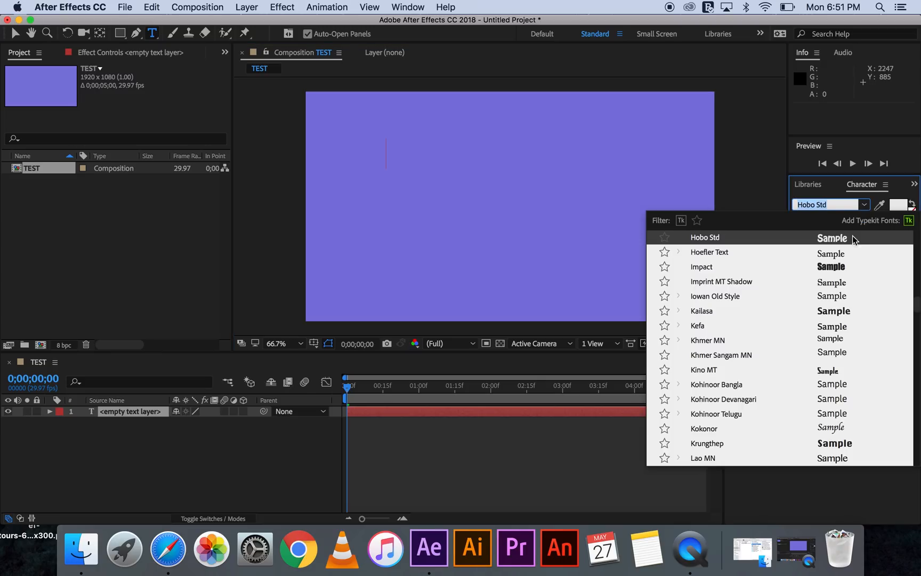
{"action": "left_click", "coordinate": [835, 312]}
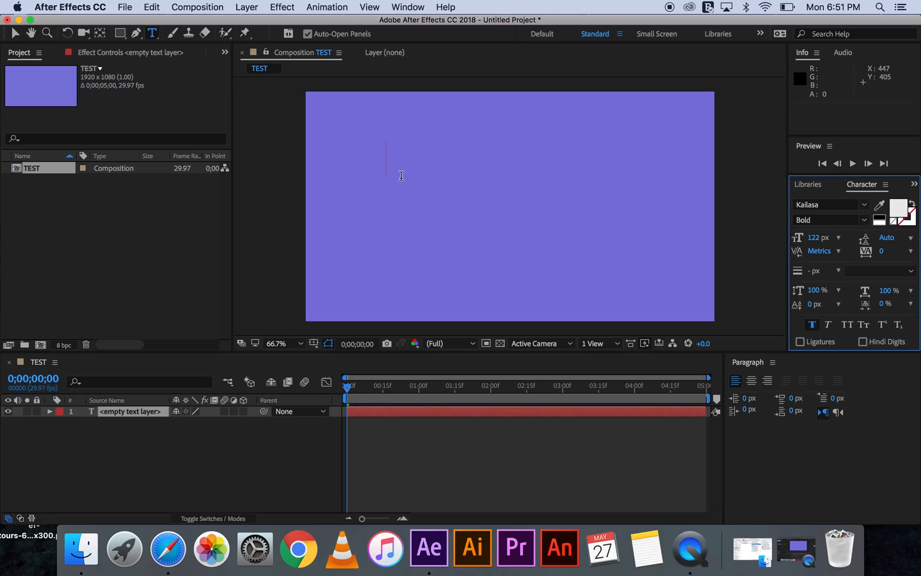
{"action": "left_click", "coordinate": [393, 155]}
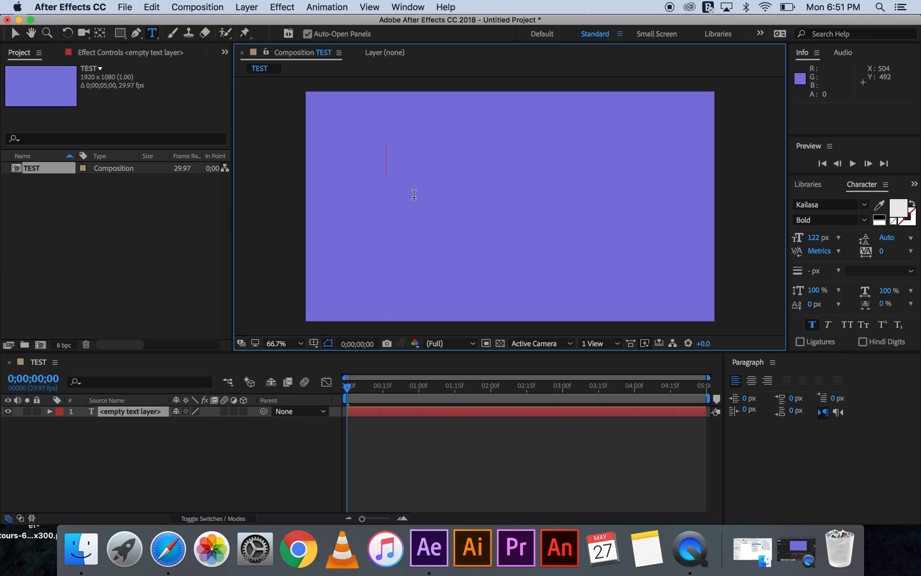
{"action": "type", "text": "BCS"}
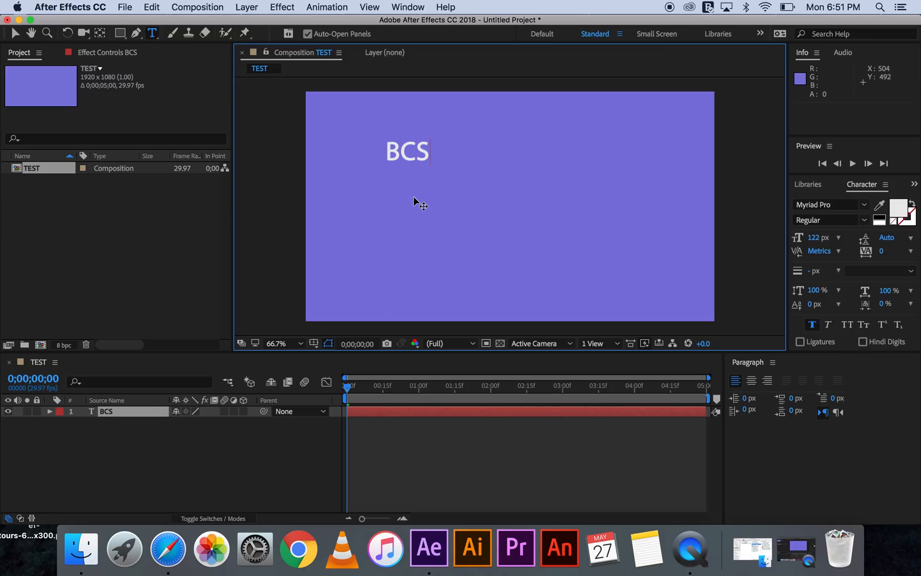
{"action": "type", "text": "S PRODUCTIONS"}
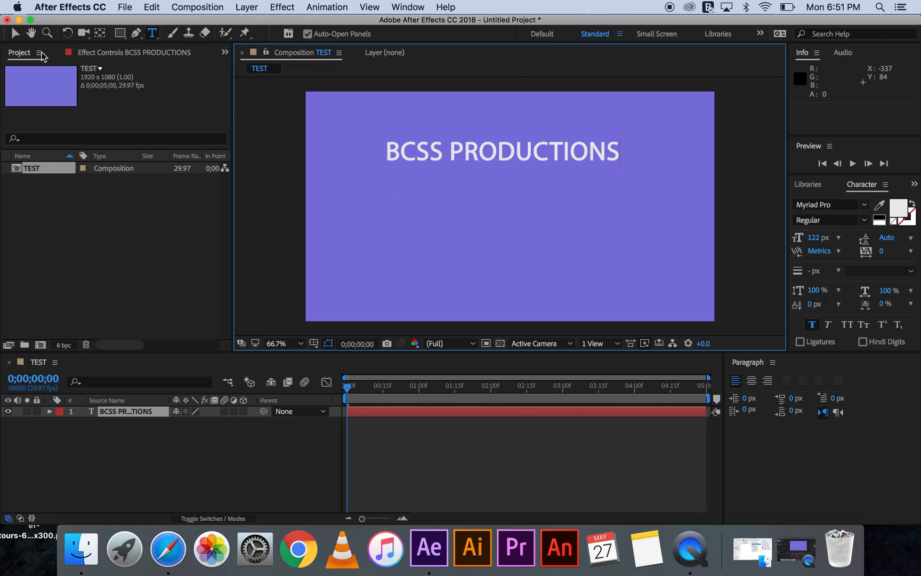
Enlarge the BCSS PRODUCTIONS text to about 126 by 235% scale and centre it in the frame at about 282, 609
{"action": "left_click", "coordinate": [15, 34]}
{"action": "left_click_drag", "start_coordinate": [492, 157], "coordinate": [501, 205]}
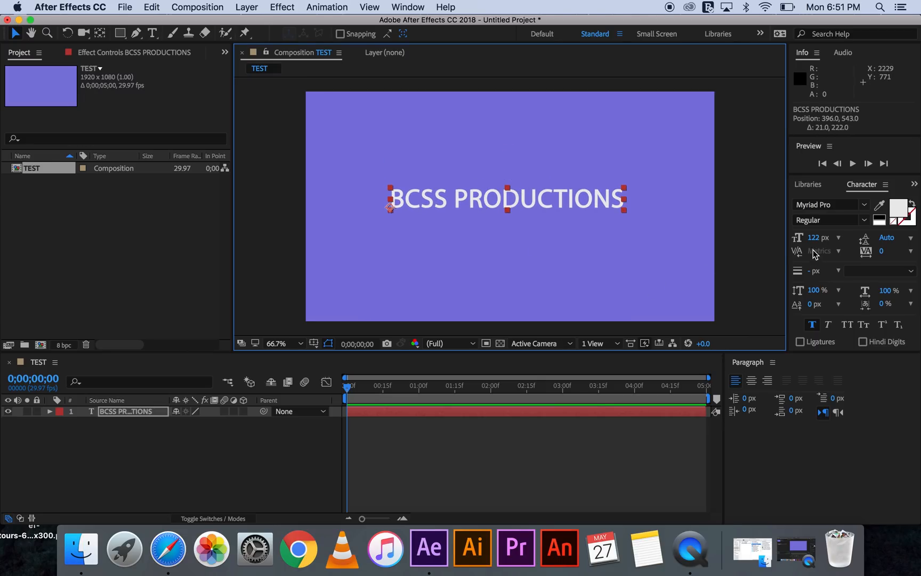
{"action": "mouse_move", "coordinate": [624, 188]}
{"action": "left_mouse_down"}
{"action": "mouse_move", "coordinate": [691, 158]}
{"action": "mouse_move", "coordinate": [596, 197]}
{"action": "mouse_move", "coordinate": [610, 194]}
{"action": "left_mouse_up"}
{"action": "left_click", "coordinate": [439, 201]}
{"action": "left_click_drag", "start_coordinate": [514, 201], "coordinate": [520, 202]}
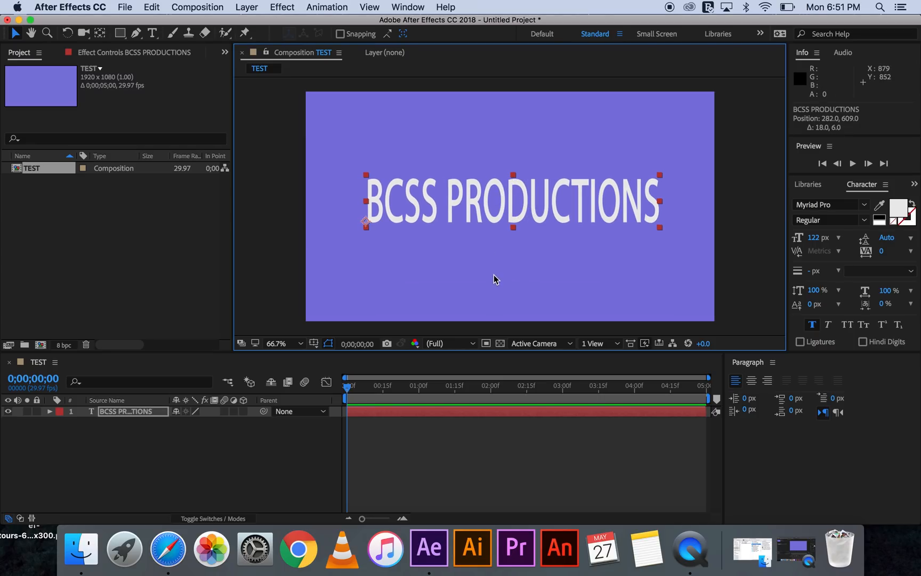
{"action": "left_click", "coordinate": [448, 277]}
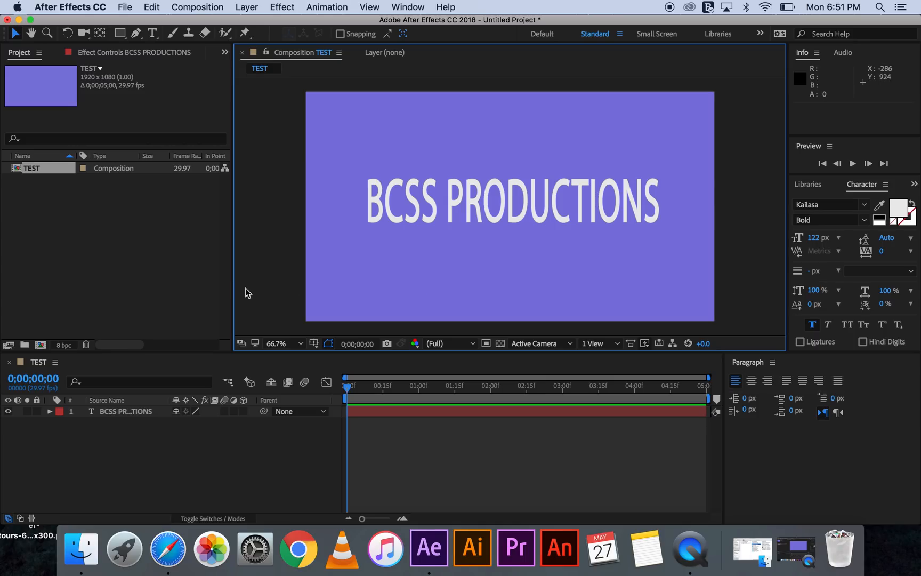
Enable opacity keyframing for the text layer at 0;00;00;00 and set that keyframe to 0%
{"action": "left_click", "coordinate": [49, 411]}
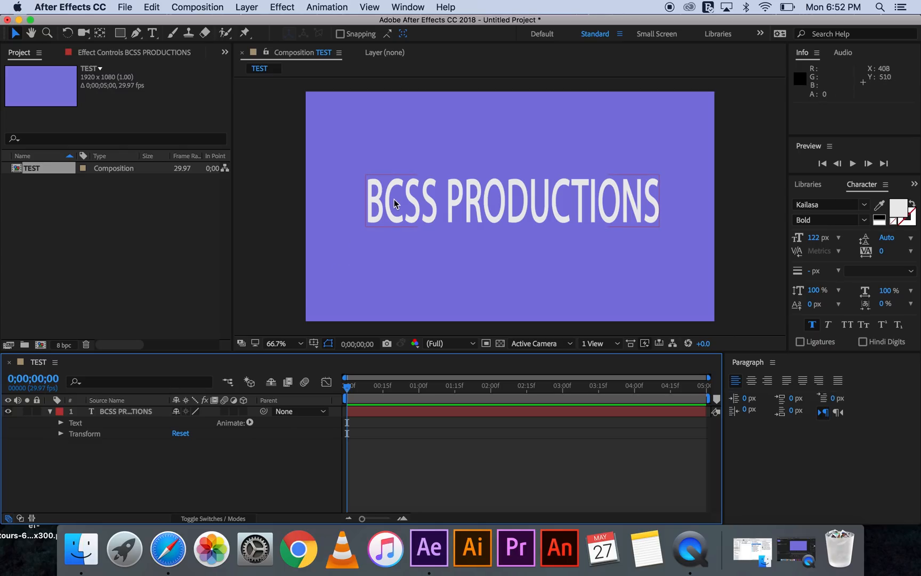
{"action": "left_click", "coordinate": [61, 434]}
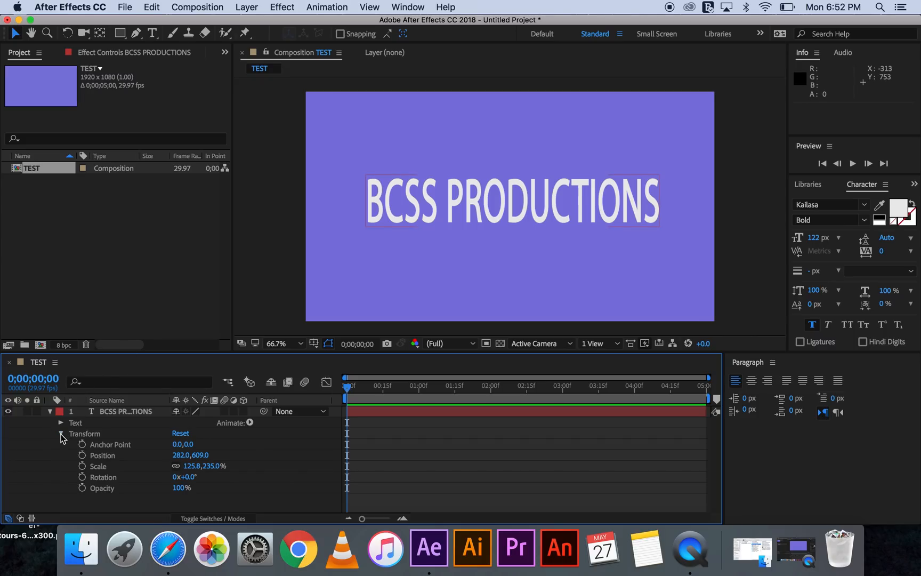
{"action": "left_click", "coordinate": [93, 489]}
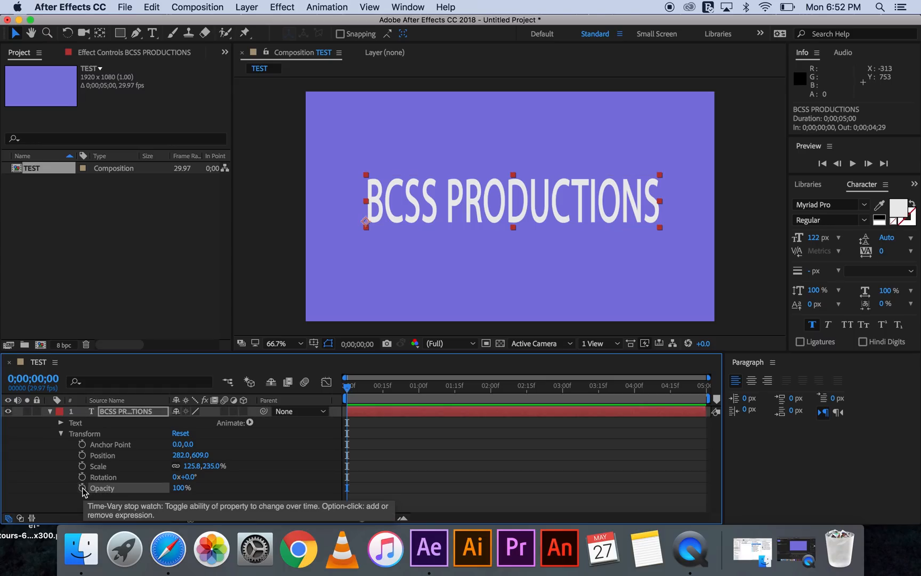
{"action": "left_click", "coordinate": [82, 488]}
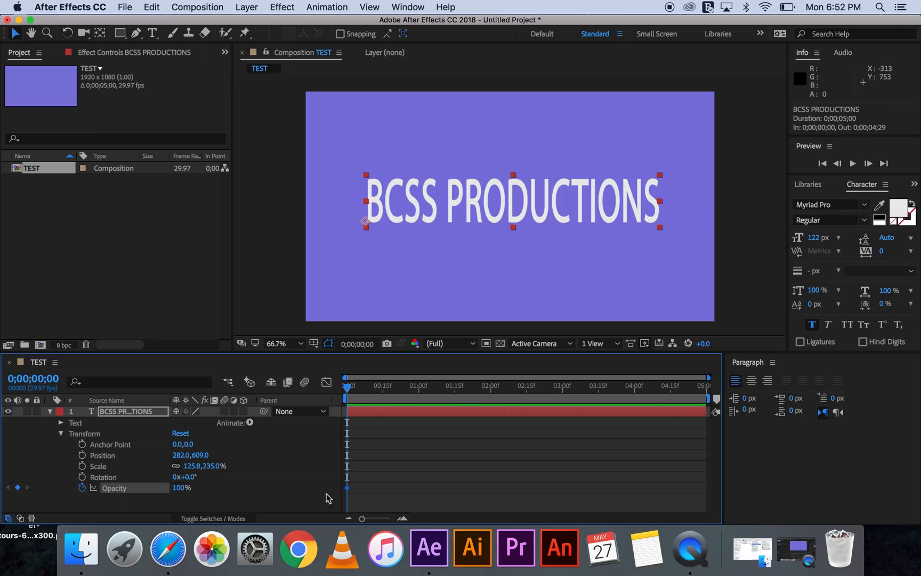
{"action": "mouse_move", "coordinate": [348, 490]}
{"action": "left_click_drag", "start_coordinate": [183, 490], "coordinate": [31, 496]}
Add an opacity keyframe at 0;00;00;08 on the text layer and set it to 100%
{"action": "left_click_drag", "start_coordinate": [350, 386], "coordinate": [368, 391]}
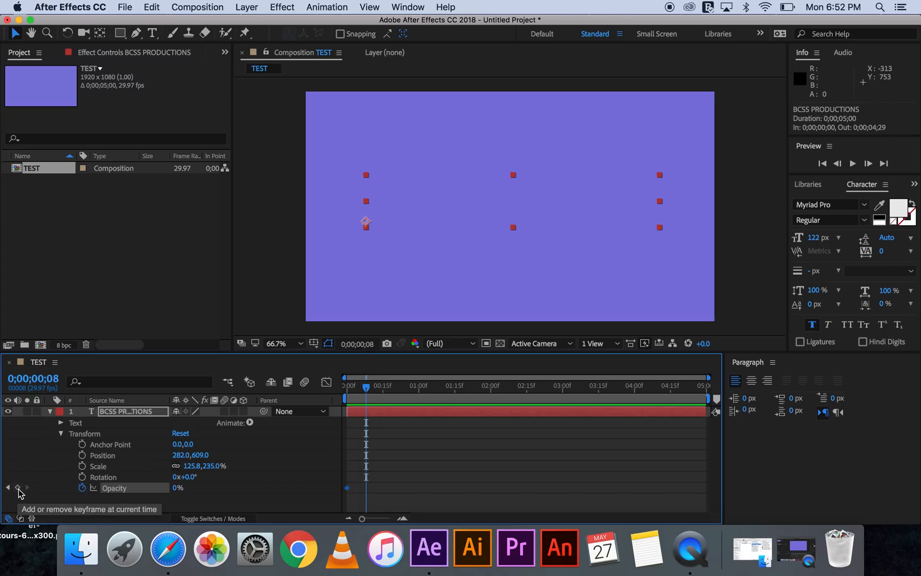
{"action": "left_click", "coordinate": [17, 488]}
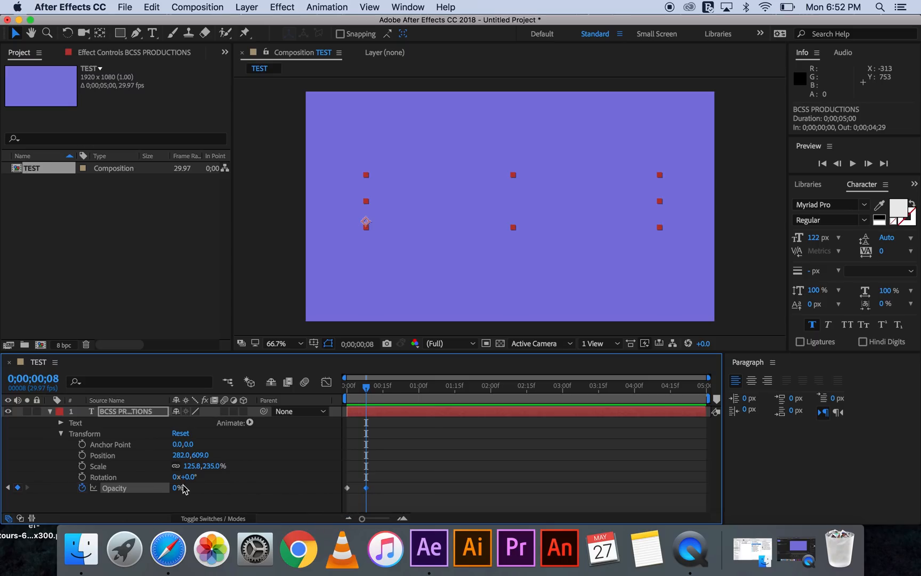
{"action": "left_click_drag", "start_coordinate": [176, 492], "coordinate": [254, 484]}
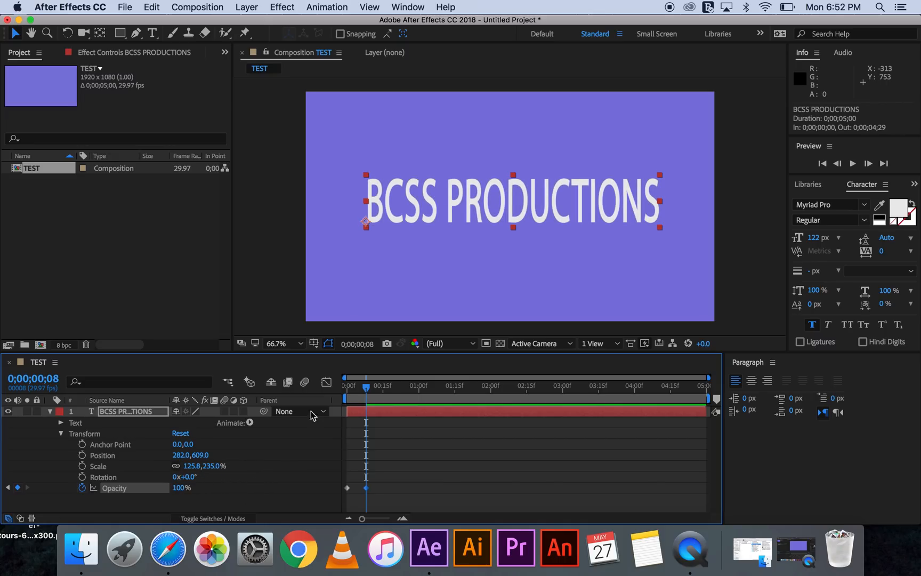
Keyframe the text's opacity at 100% at 0;00;04;15 and 0% at 0;00;04;29, and scrub through to preview the fades
{"action": "mouse_move", "coordinate": [366, 387]}
{"action": "left_mouse_down"}
{"action": "mouse_move", "coordinate": [344, 395]}
{"action": "mouse_move", "coordinate": [381, 388]}
{"action": "left_mouse_up"}
{"action": "left_click_drag", "start_coordinate": [449, 388], "coordinate": [670, 406]}
{"action": "left_click", "coordinate": [670, 386]}
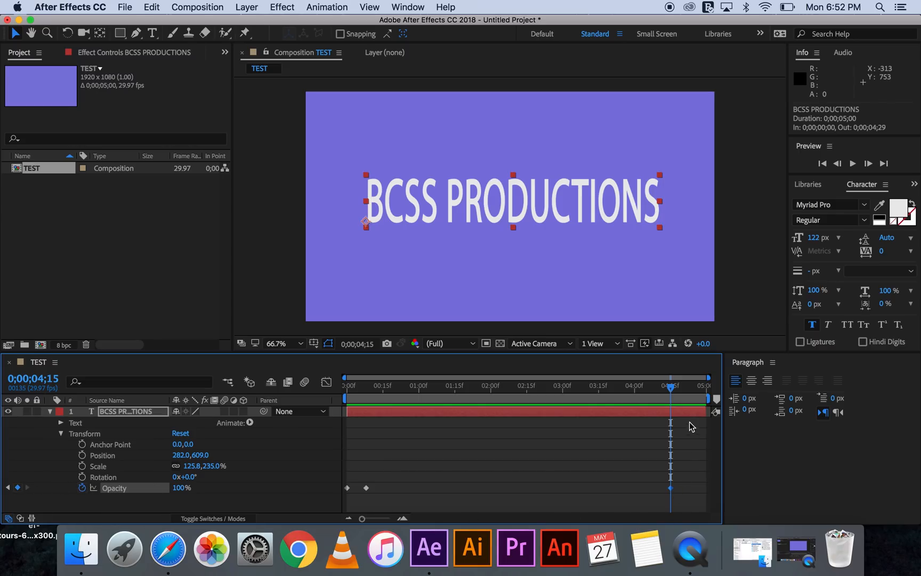
{"action": "left_click_drag", "start_coordinate": [672, 391], "coordinate": [694, 393]}
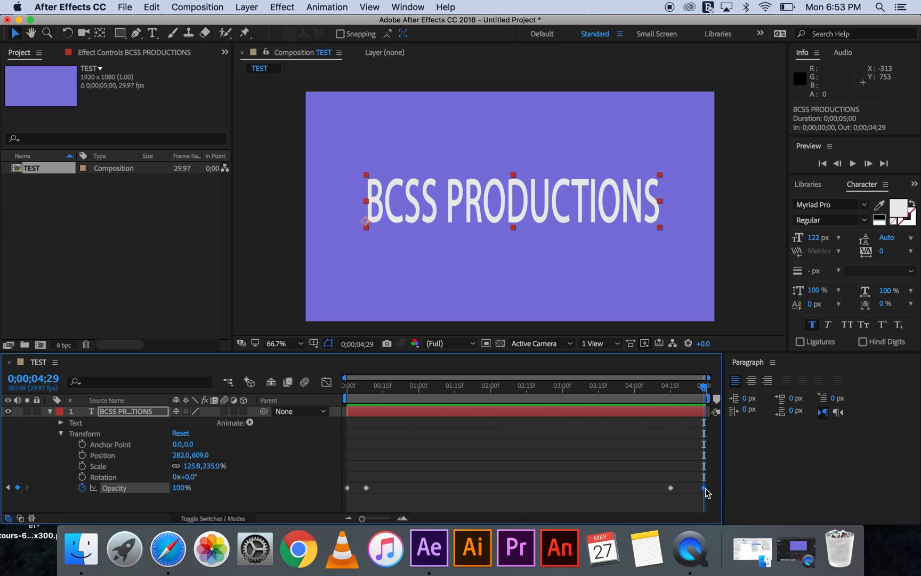
{"action": "left_click_drag", "start_coordinate": [180, 493], "coordinate": [49, 501]}
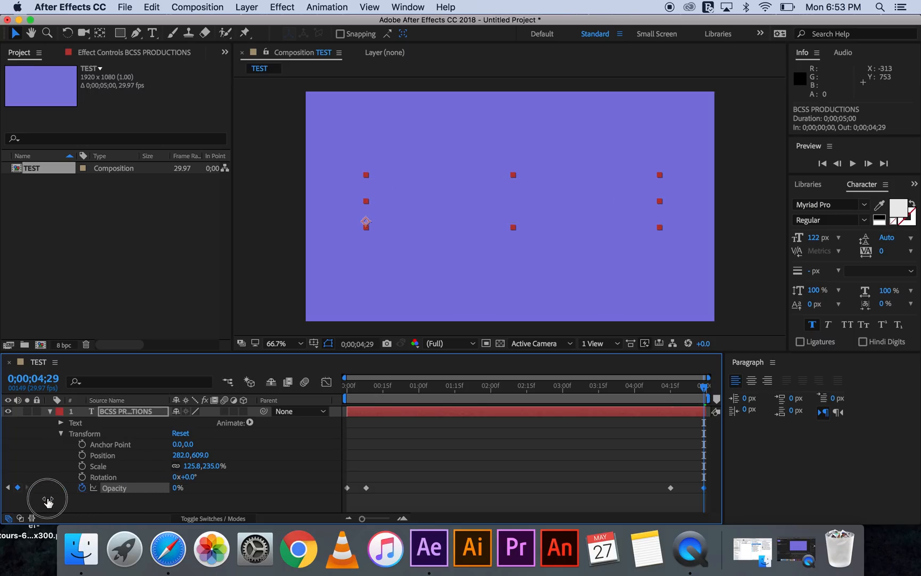
{"action": "left_click", "coordinate": [348, 386]}
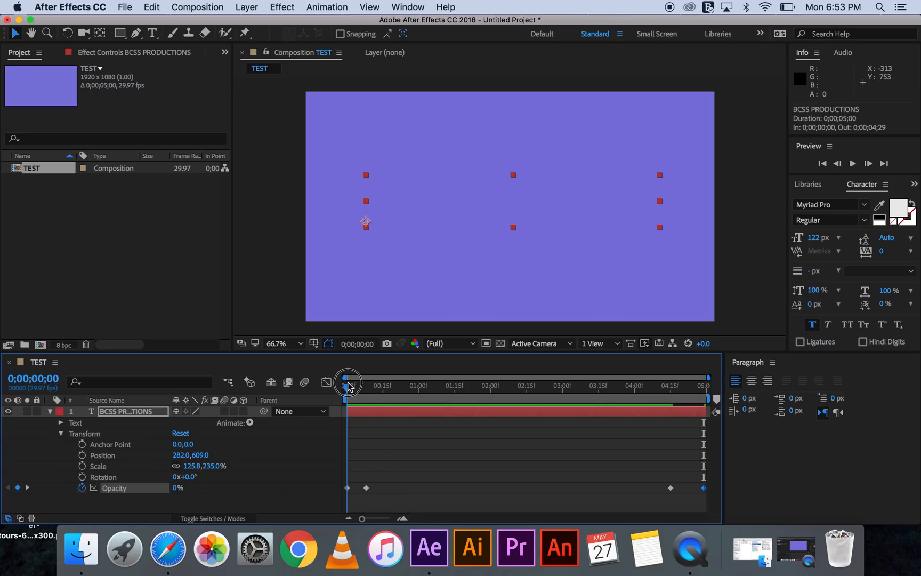
{"action": "left_click_drag", "start_coordinate": [347, 386], "coordinate": [706, 408]}
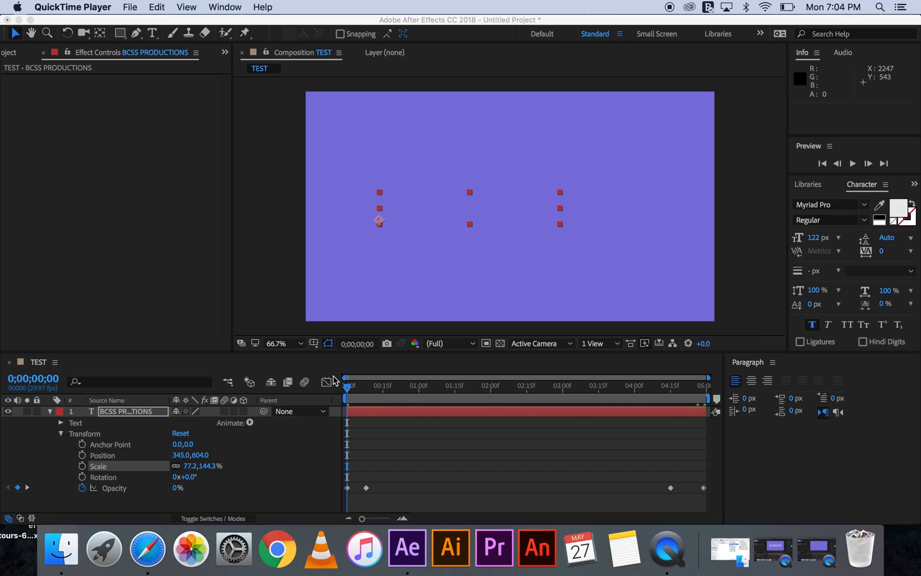
Return to 0;00;00;00 and set a starting scale keyframe on the BCSS PRODUCTIONS text layer
{"action": "left_click", "coordinate": [349, 396]}
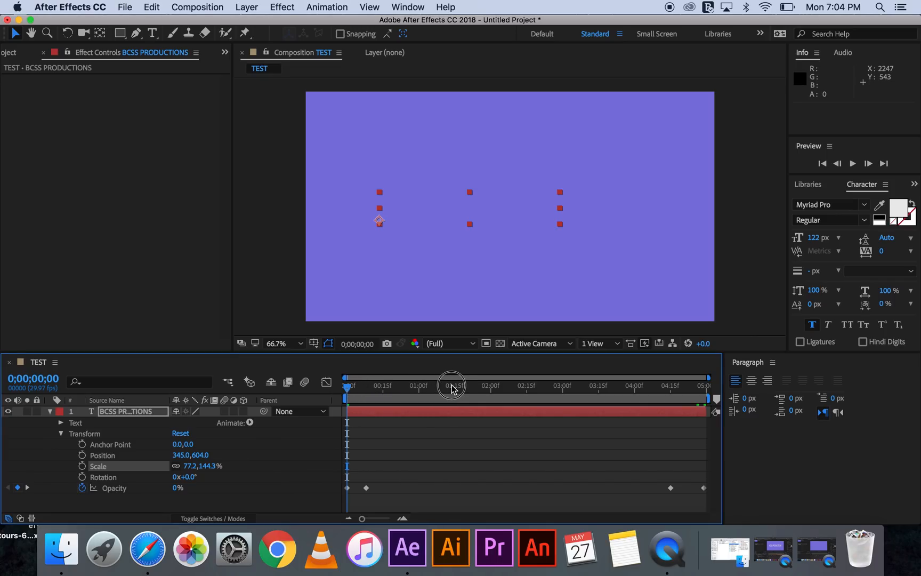
{"action": "left_click", "coordinate": [371, 393]}
{"action": "left_click_drag", "start_coordinate": [371, 393], "coordinate": [347, 401]}
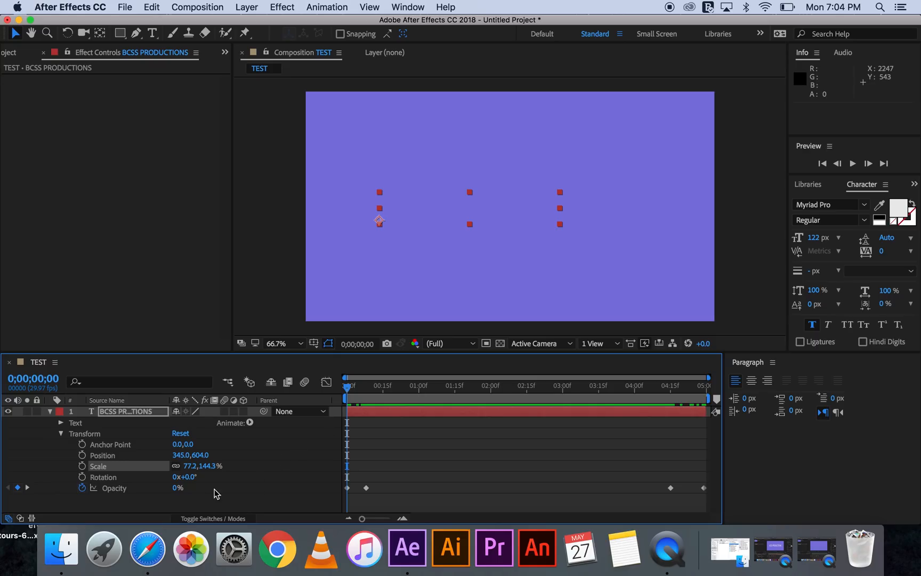
{"action": "left_click", "coordinate": [83, 466]}
At 0;00;04;15, unlink the scale proportions, keyframe the text's scale at 113.2, 222.3%, and preview the growth
{"action": "left_click_drag", "start_coordinate": [347, 395], "coordinate": [673, 398]}
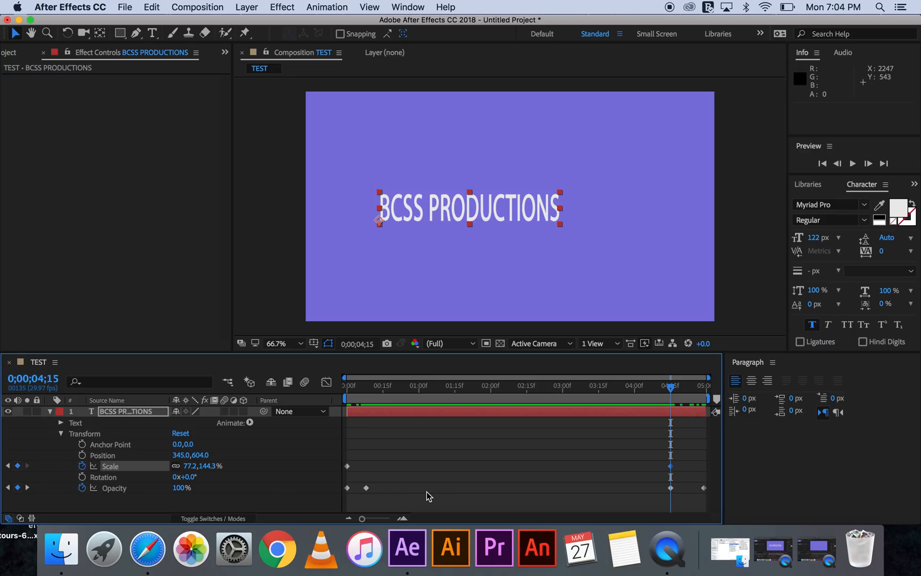
{"action": "left_click", "coordinate": [176, 466]}
{"action": "left_click_drag", "start_coordinate": [188, 471], "coordinate": [259, 465]}
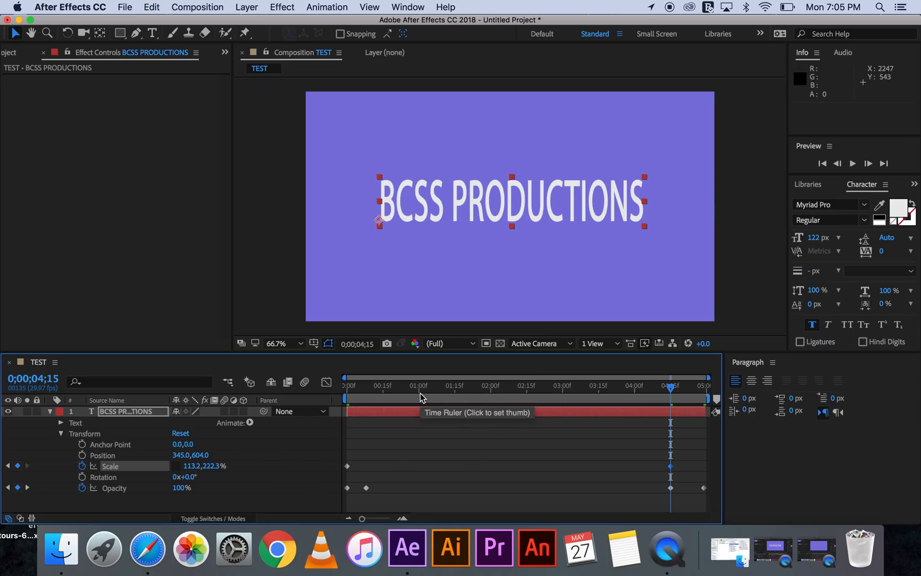
{"action": "left_click_drag", "start_coordinate": [437, 390], "coordinate": [604, 423]}
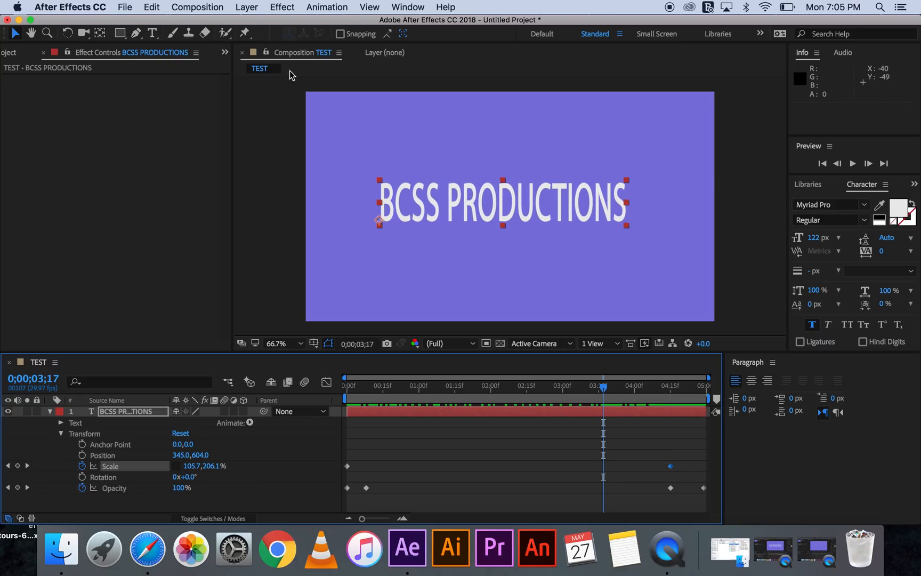
Apply a Gradient Ramp effect to the BCSS PRODUCTIONS text layer and set its end color to bright red
{"action": "left_click", "coordinate": [282, 7]}
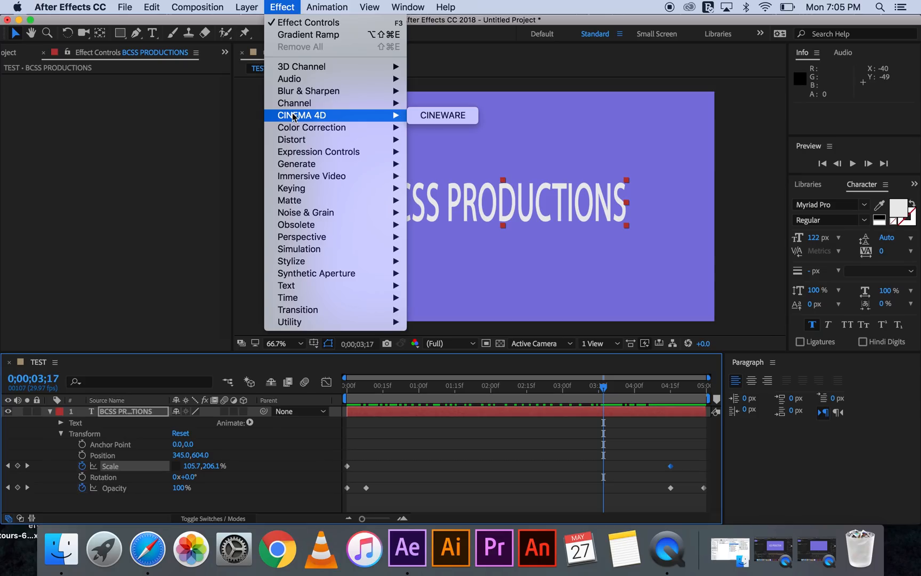
{"action": "mouse_move", "coordinate": [303, 165]}
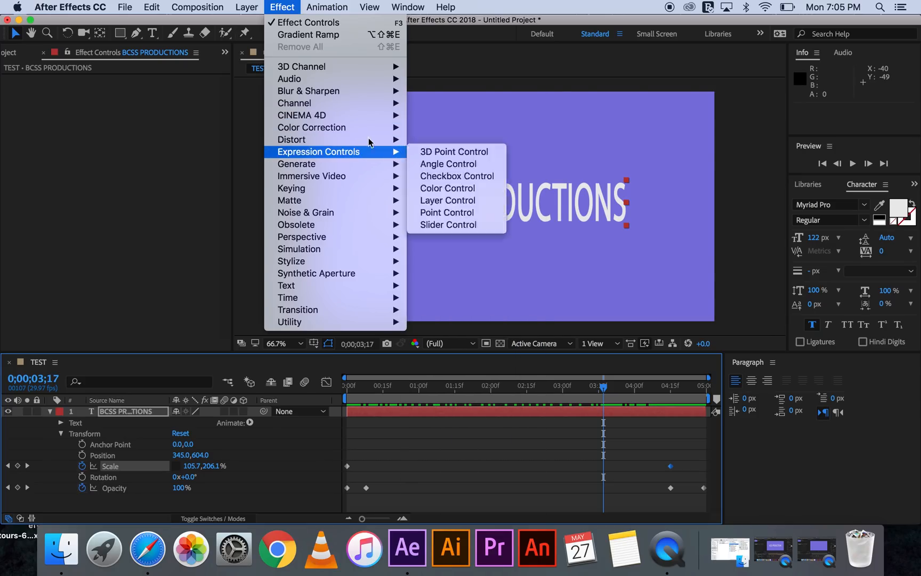
{"action": "left_click", "coordinate": [308, 35]}
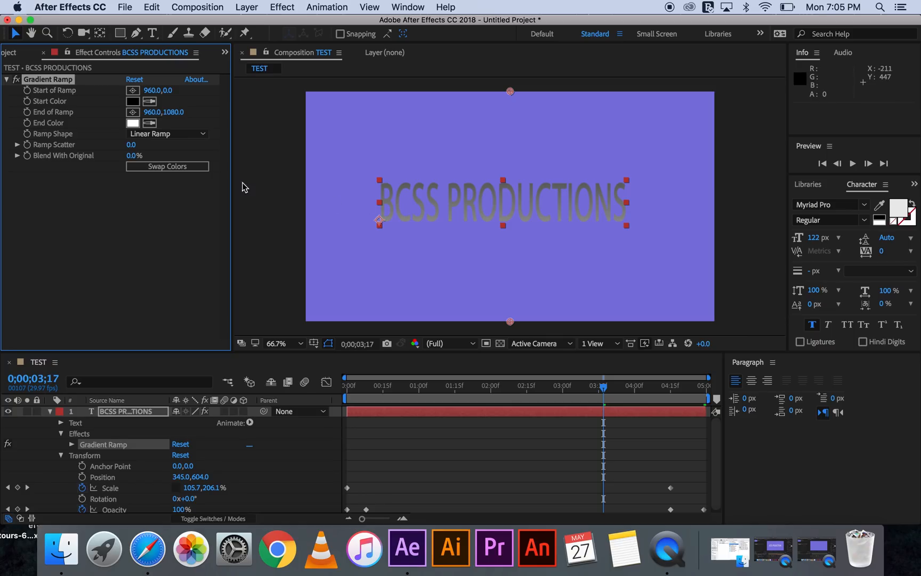
{"action": "left_click", "coordinate": [133, 123]}
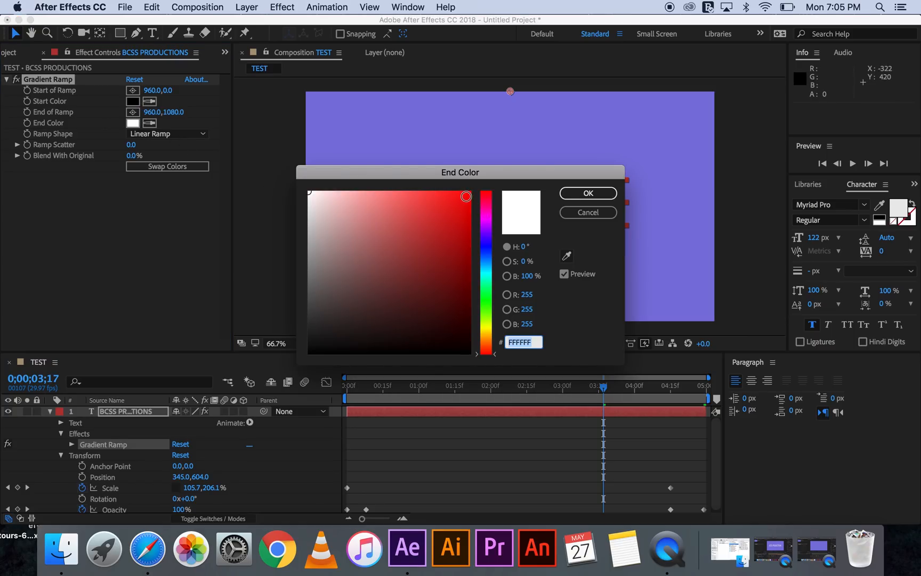
{"action": "left_click", "coordinate": [465, 196]}
{"action": "left_click", "coordinate": [588, 193]}
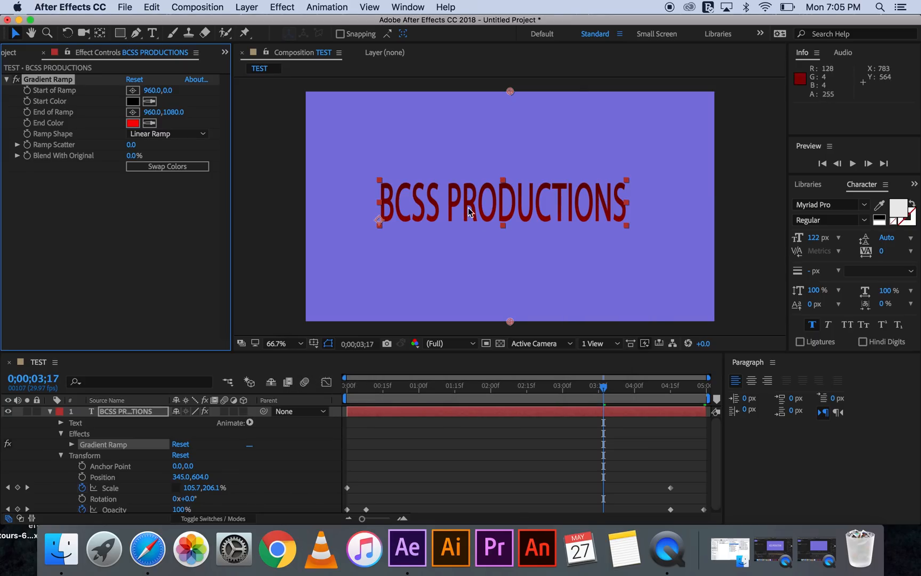
Return to 0;00;00;00 and play back the title animation with the gradient applied
{"action": "left_click_drag", "start_coordinate": [386, 393], "coordinate": [336, 400]}
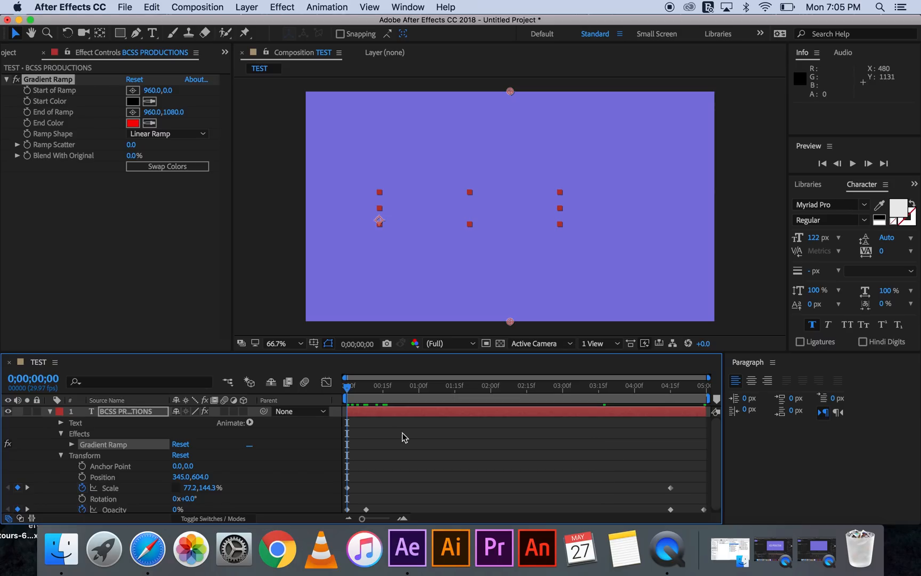
{"action": "key", "text": "space"}
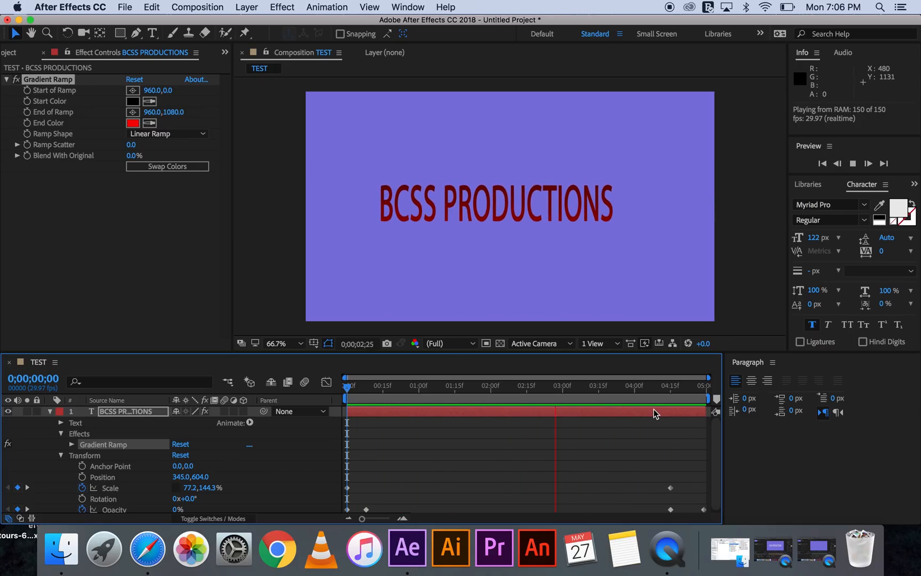
{"action": "key", "text": "space"}
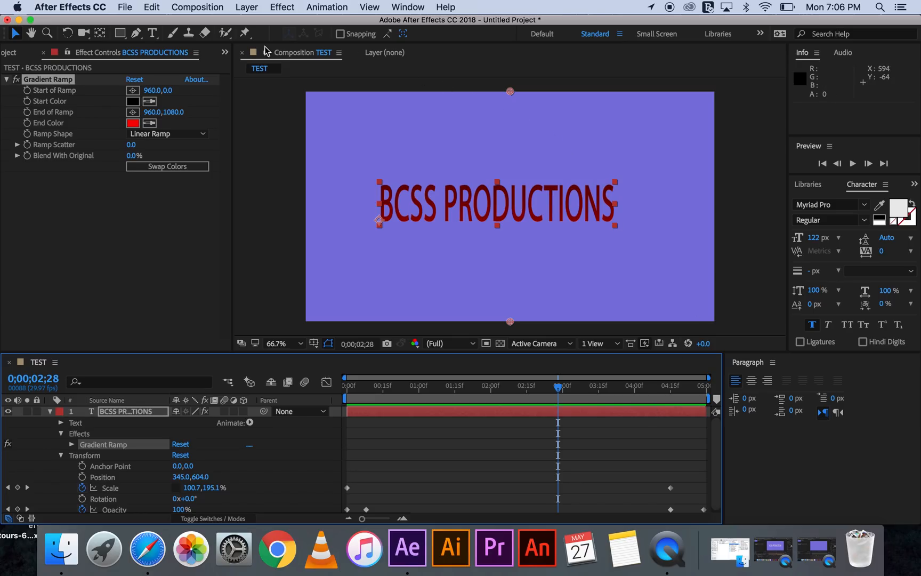
Save the project to the Desktop as TITLE in the Adobe After Effects Project format
{"action": "left_click", "coordinate": [126, 6]}
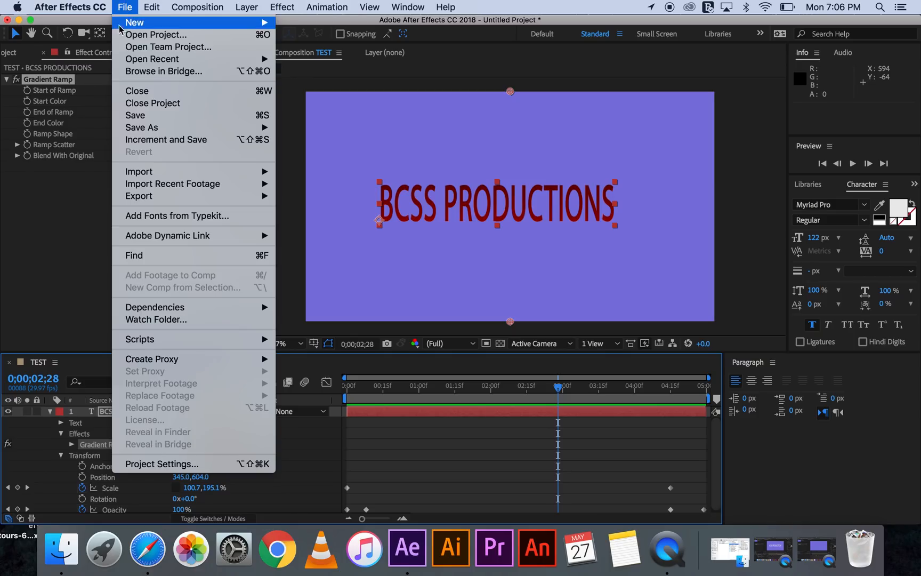
{"action": "left_click", "coordinate": [137, 127]}
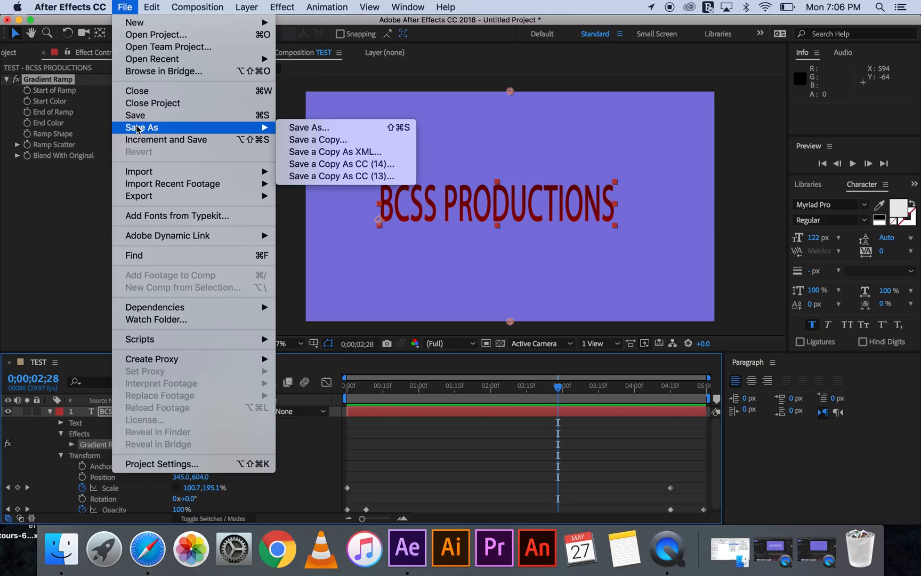
{"action": "left_click", "coordinate": [306, 131]}
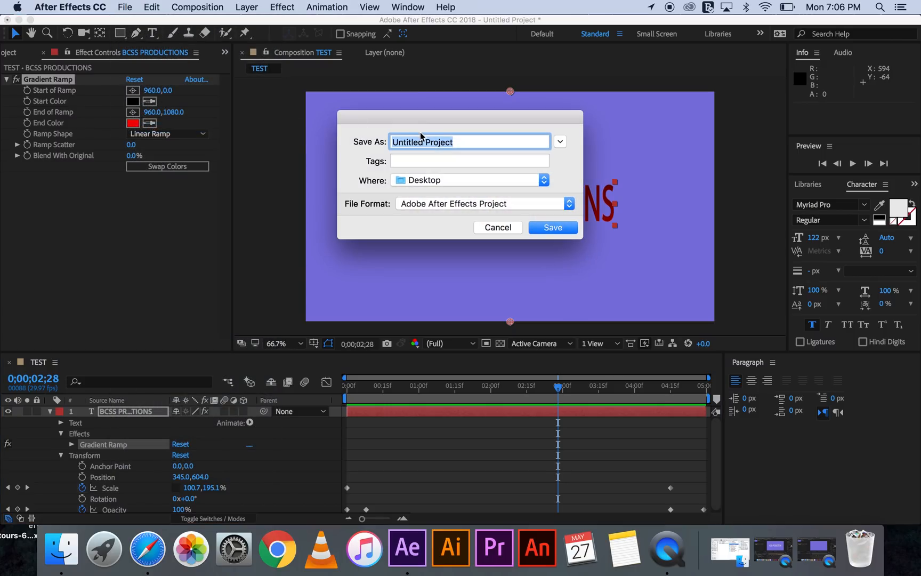
{"action": "type", "text": "TITLE"}
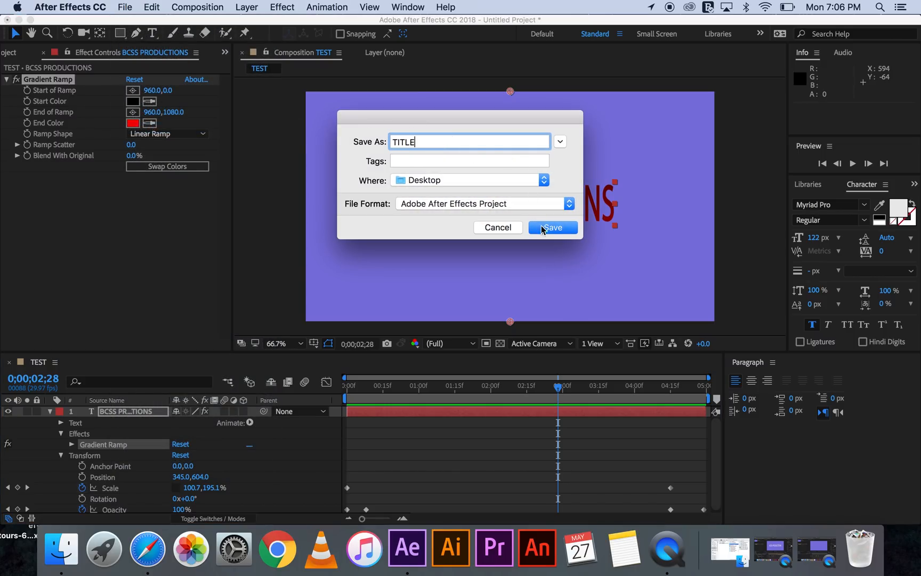
{"action": "left_click", "coordinate": [542, 227]}
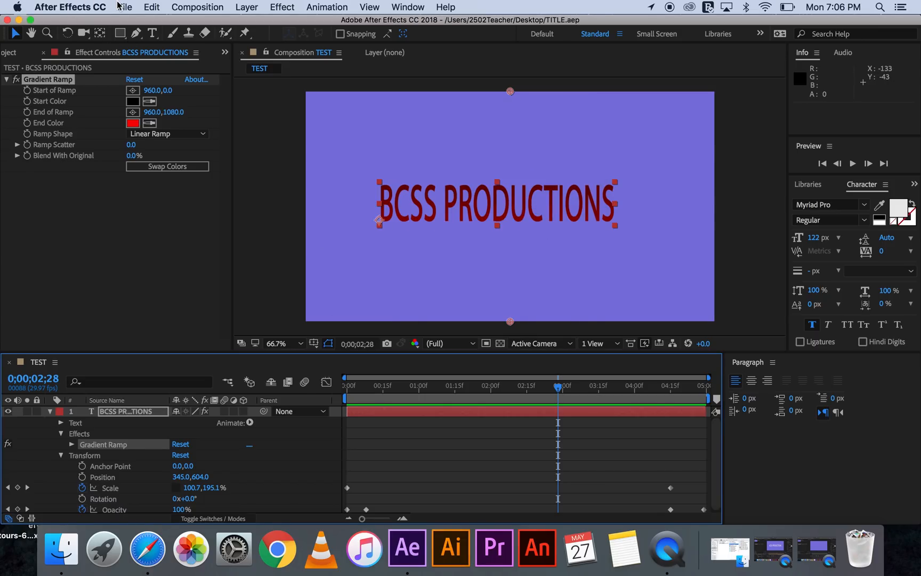
Send the TEST composition to the Adobe Media Encoder queue, keep the H.264 format, and render it to TEST.mp4
{"action": "left_click", "coordinate": [119, 6]}
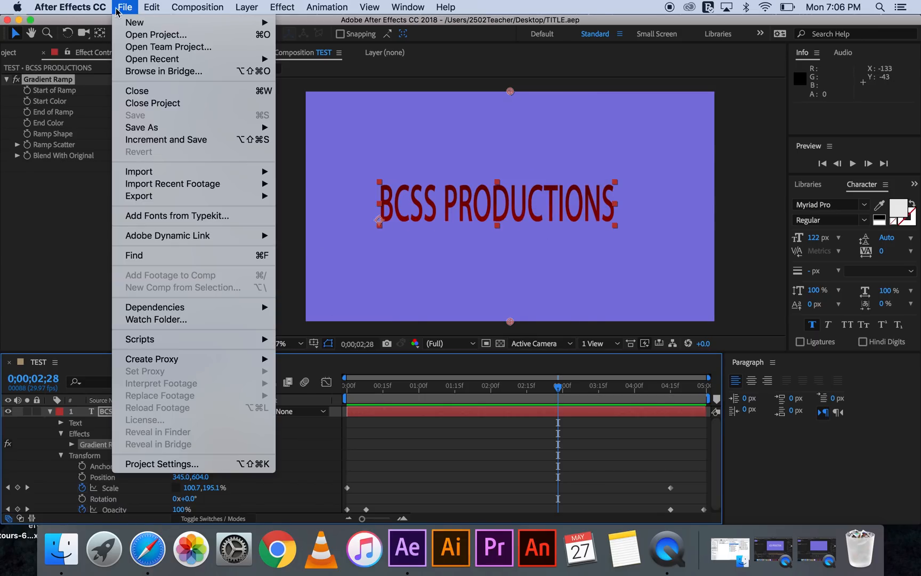
{"action": "mouse_move", "coordinate": [159, 201]}
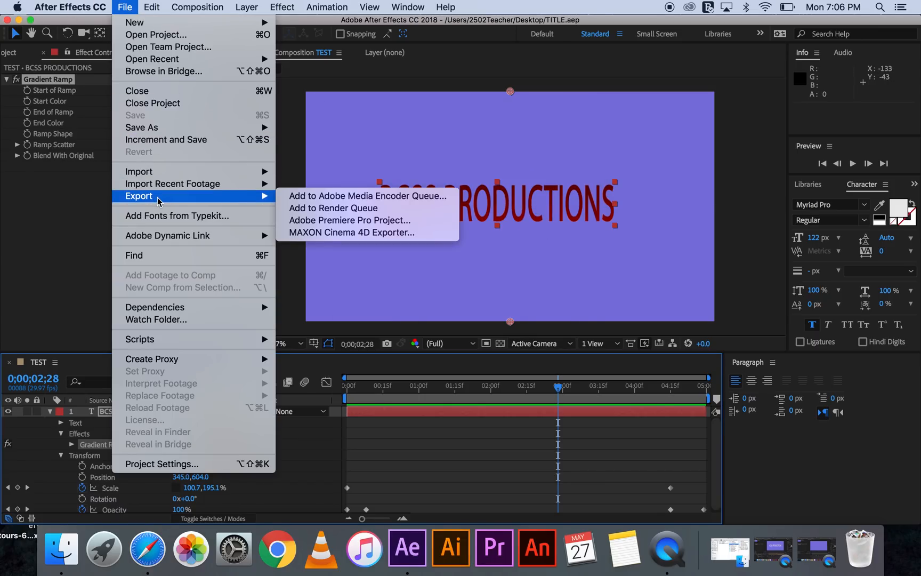
{"action": "left_click", "coordinate": [294, 195]}
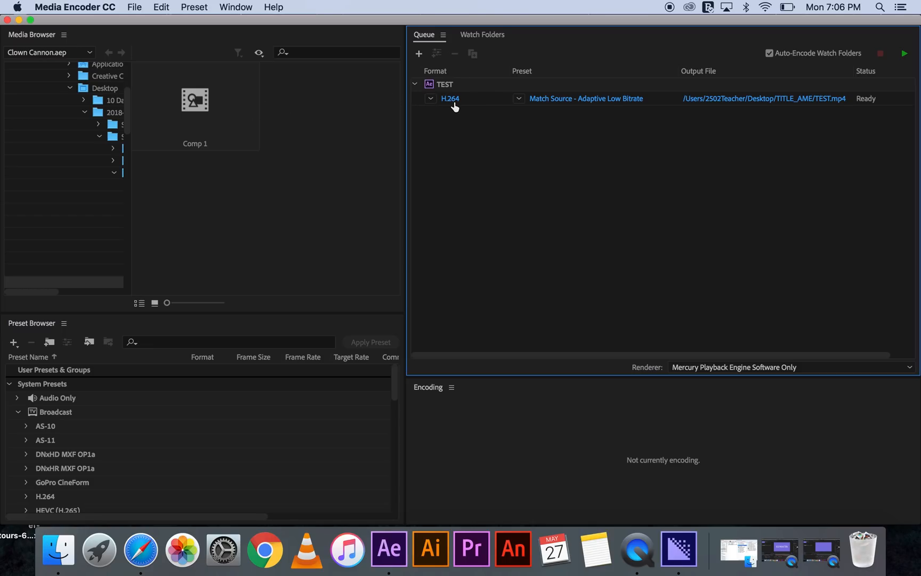
{"action": "left_click", "coordinate": [430, 98]}
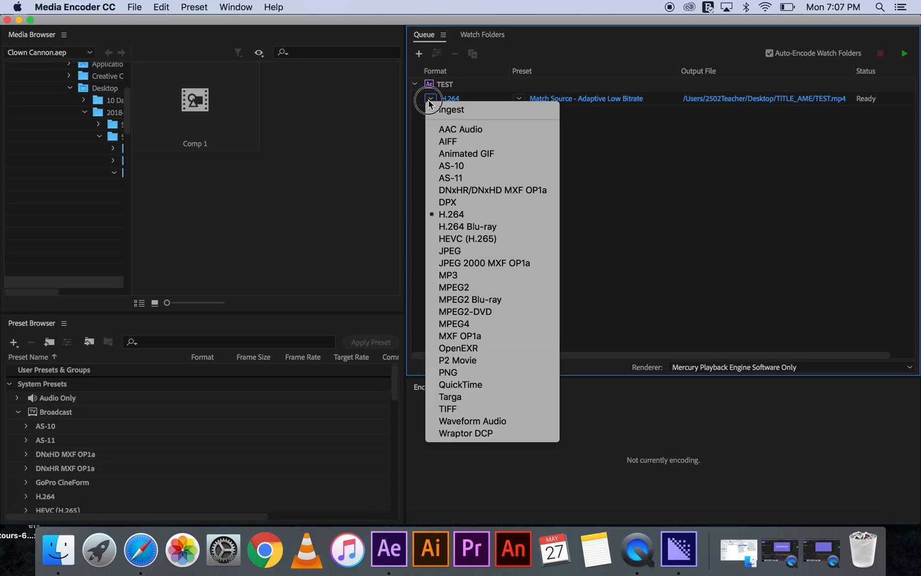
{"action": "left_click", "coordinate": [429, 100]}
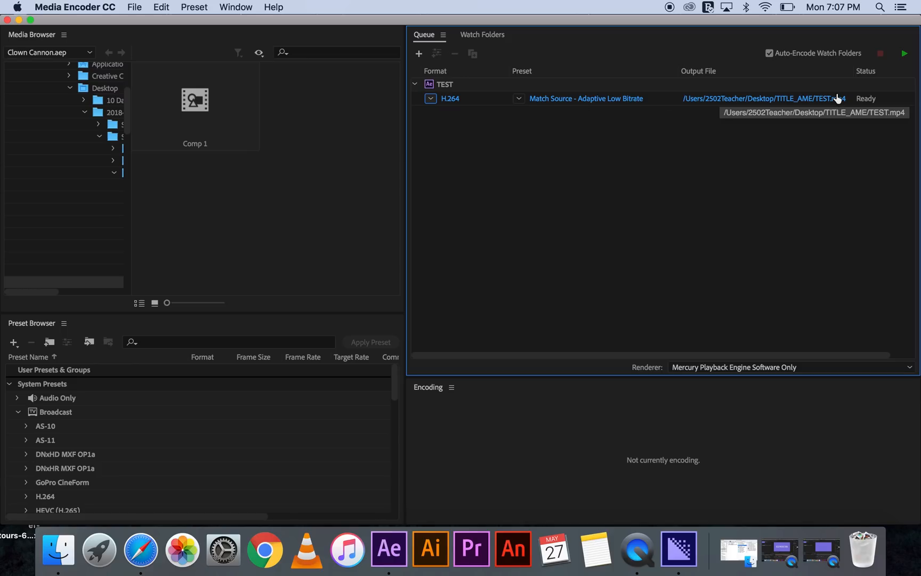
{"action": "left_click", "coordinate": [904, 56]}
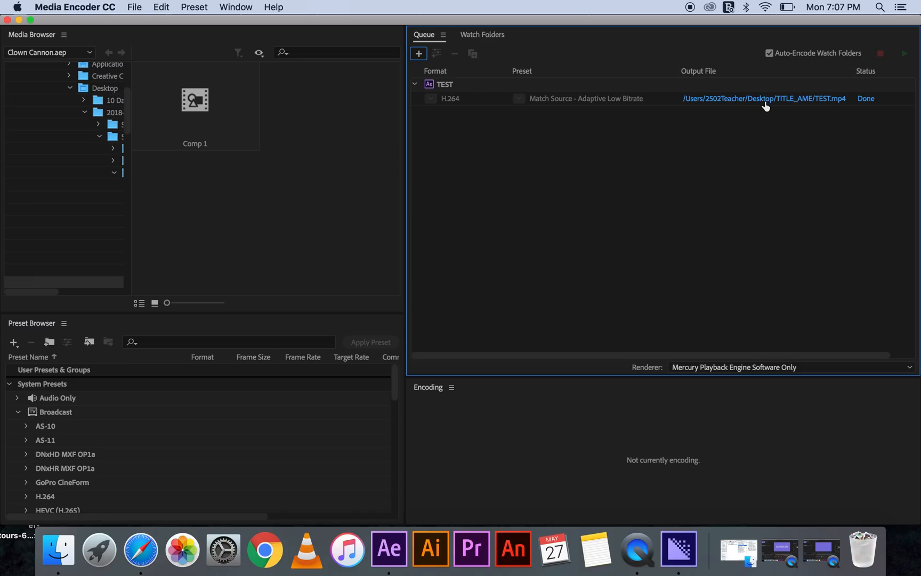
Minimize the open application windows and open the TITLE_AME folder on the desktop
{"action": "left_click", "coordinate": [20, 20]}
{"action": "left_click", "coordinate": [17, 21]}
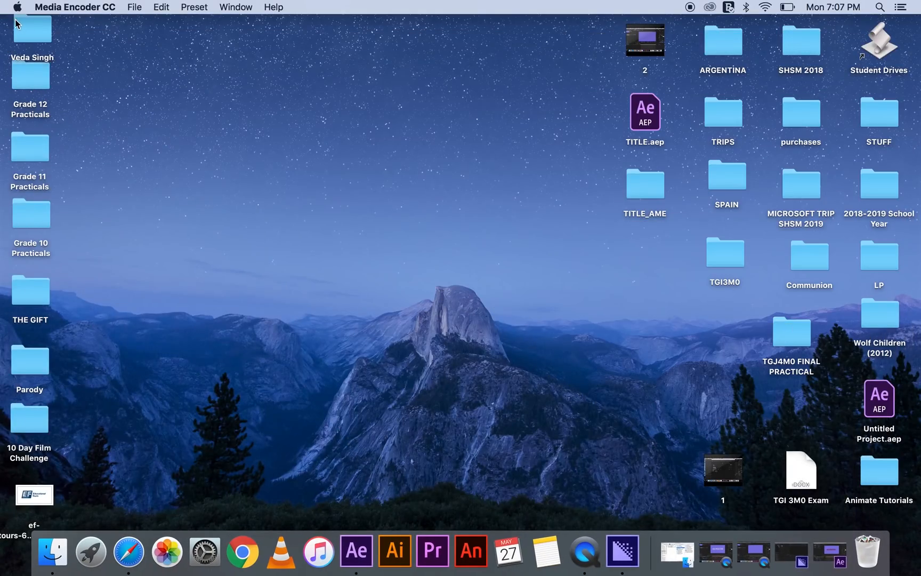
{"action": "left_click", "coordinate": [661, 193]}
{"action": "double_click", "coordinate": [656, 189]}
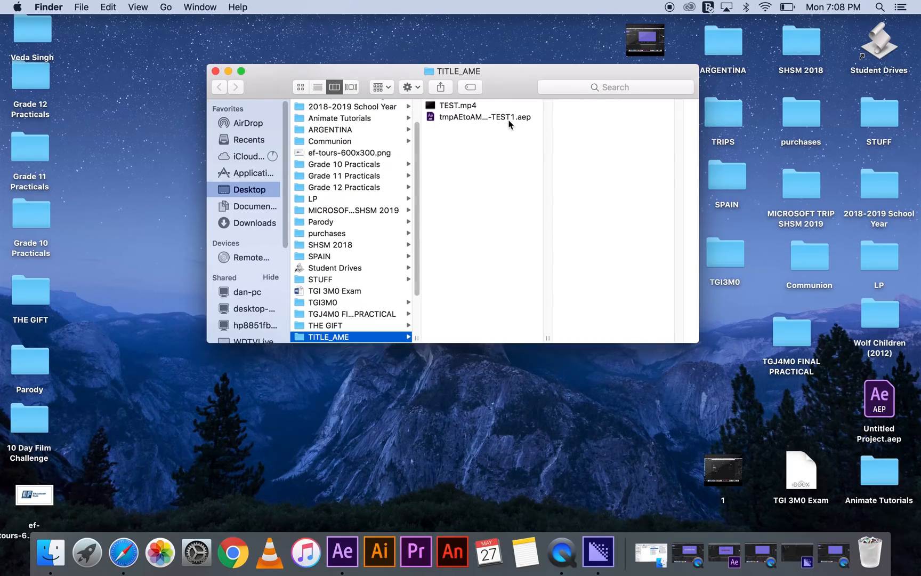
Play the exported TEST.mp4 in QuickTime Player, and close the player and the TITLE_AME folder
{"action": "left_click", "coordinate": [508, 118]}
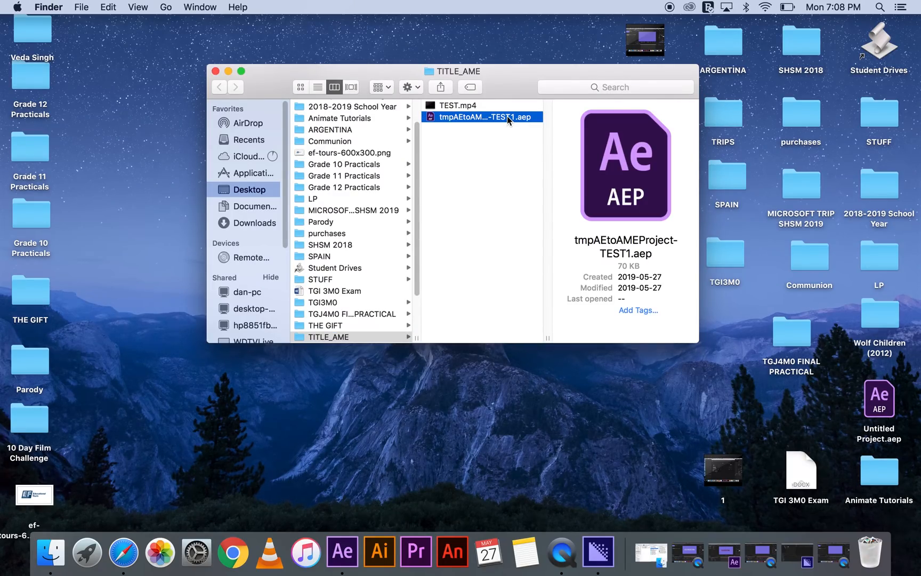
{"action": "left_click", "coordinate": [469, 106]}
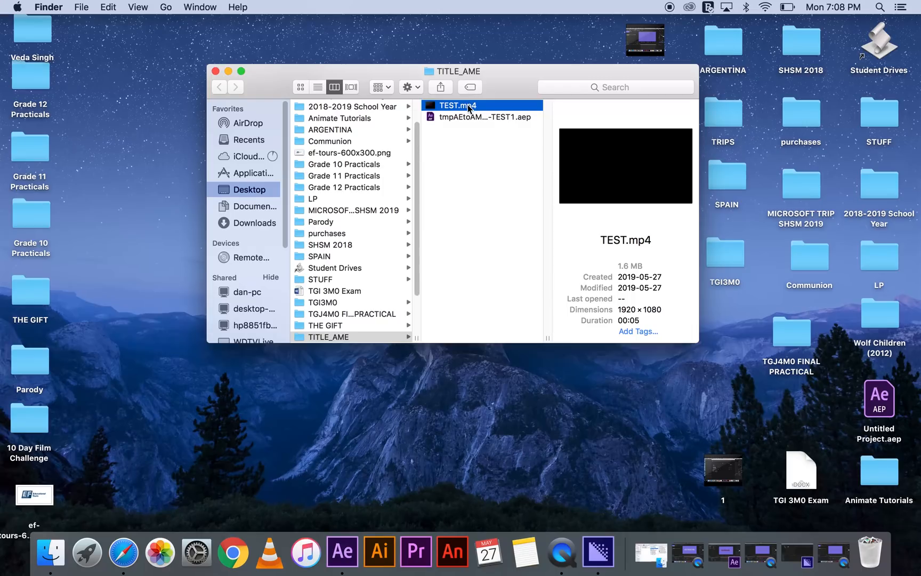
{"action": "double_click", "coordinate": [432, 106]}
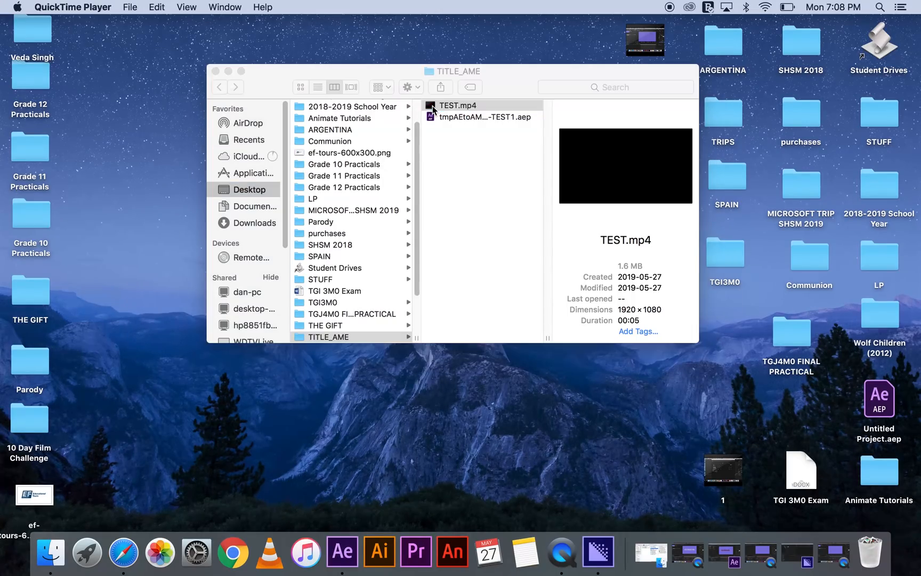
{"action": "key", "text": "space"}
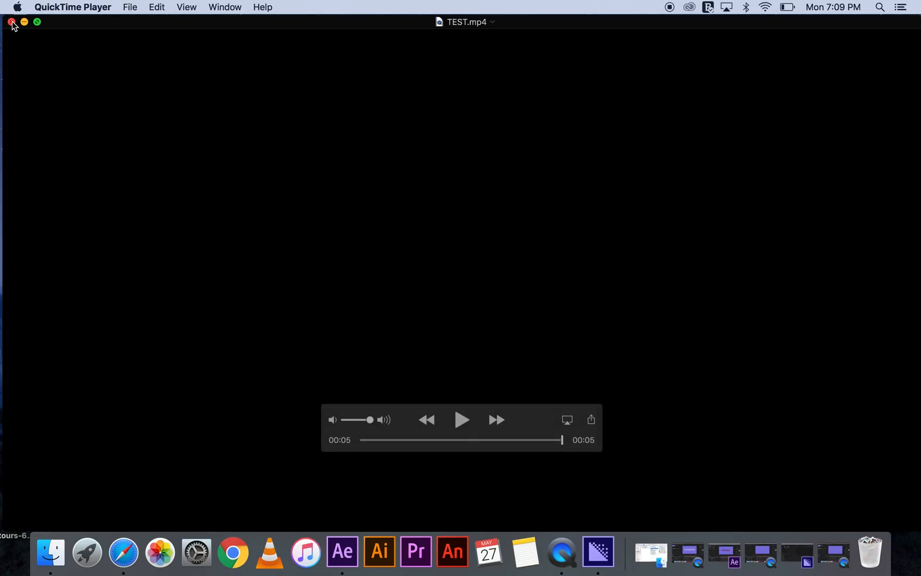
{"action": "left_click", "coordinate": [11, 22]}
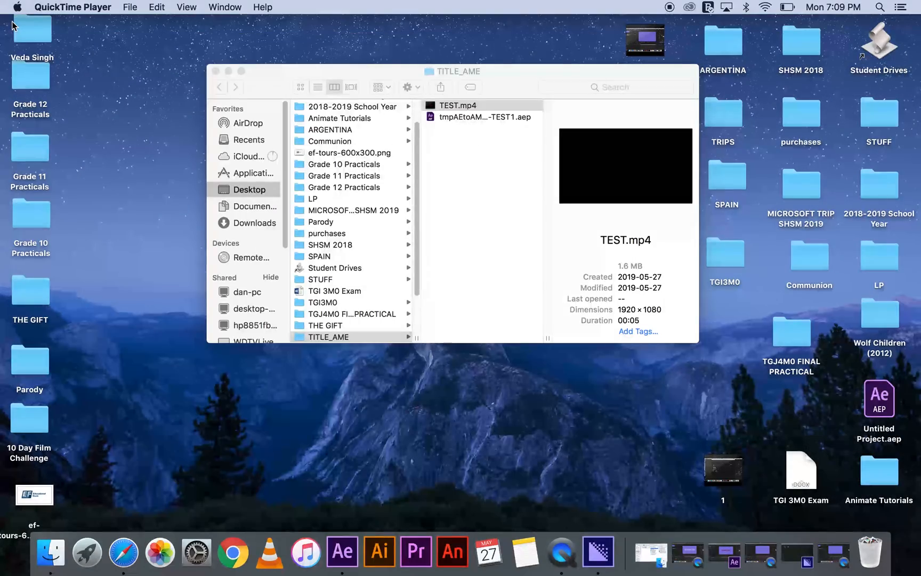
{"action": "left_click", "coordinate": [216, 71]}
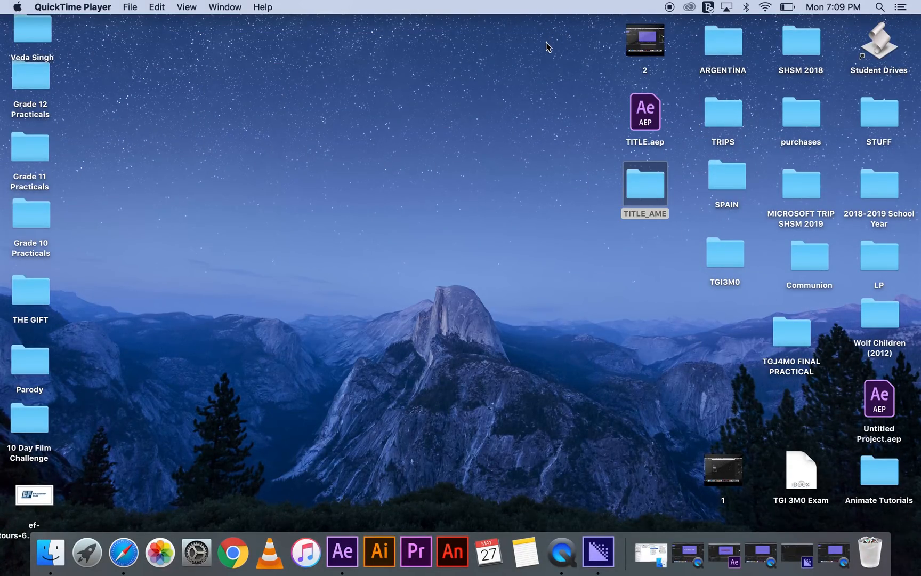